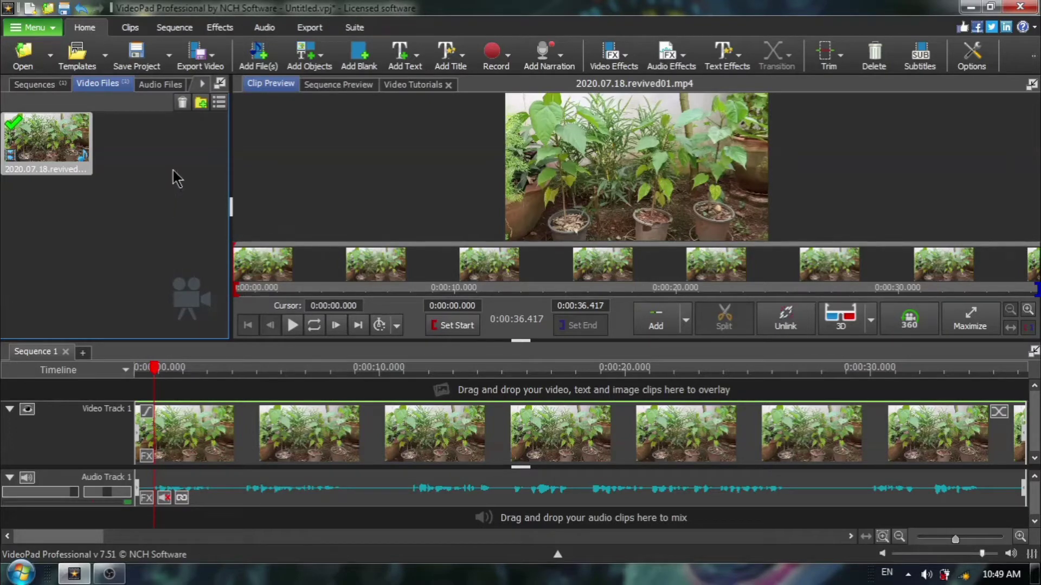
# Import the five GIFs from bee-animated-flying.gif to butterfly-side-bright-colors-3.gif from the Animated Gifs folder.
pyautogui.click(258, 56)
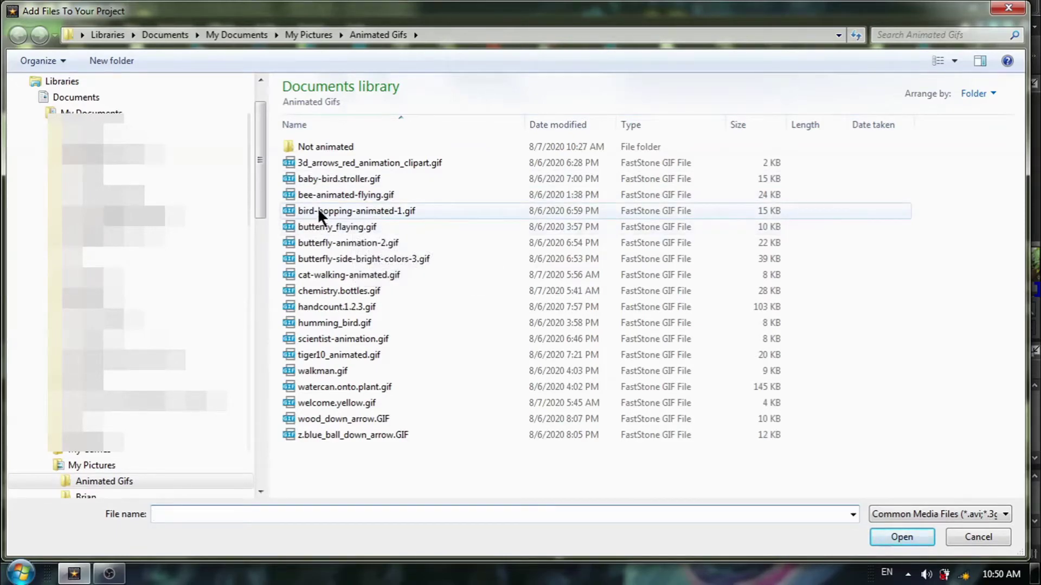
pyautogui.click(324, 191)
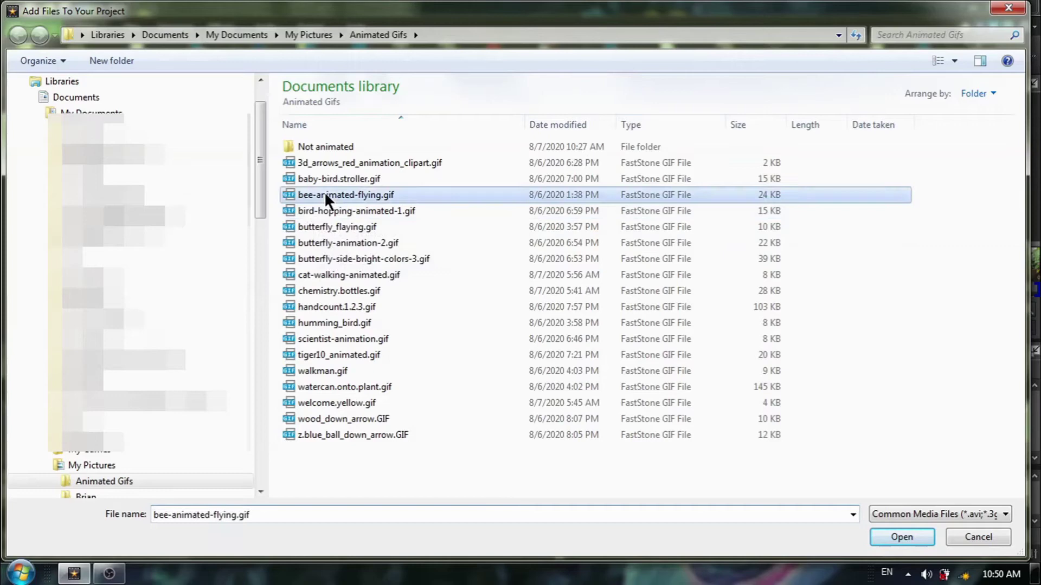
pyautogui.keyDown('shift'); pyautogui.click(324, 256); pyautogui.keyUp('shift')
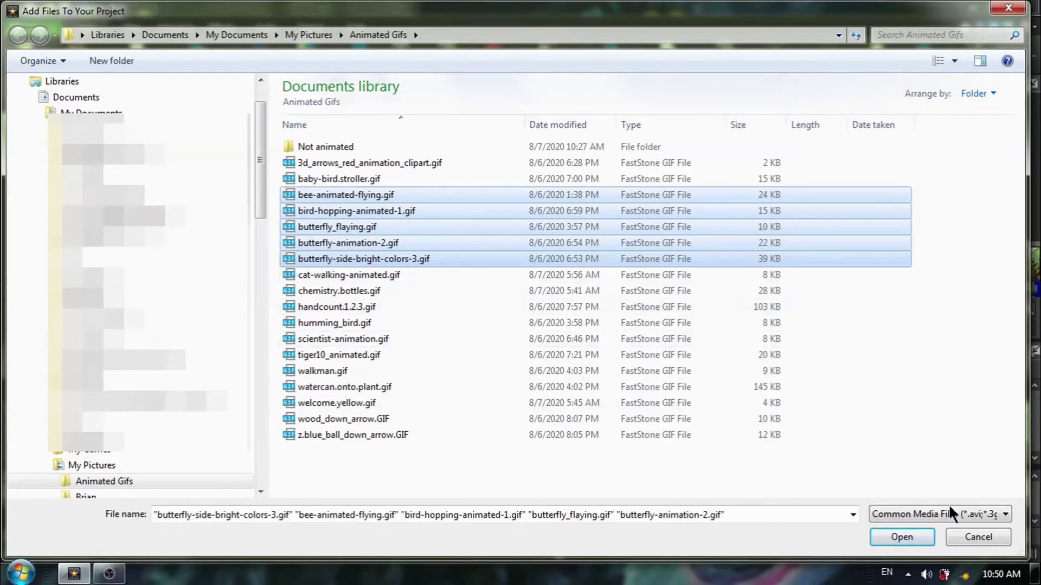
pyautogui.click(895, 536)
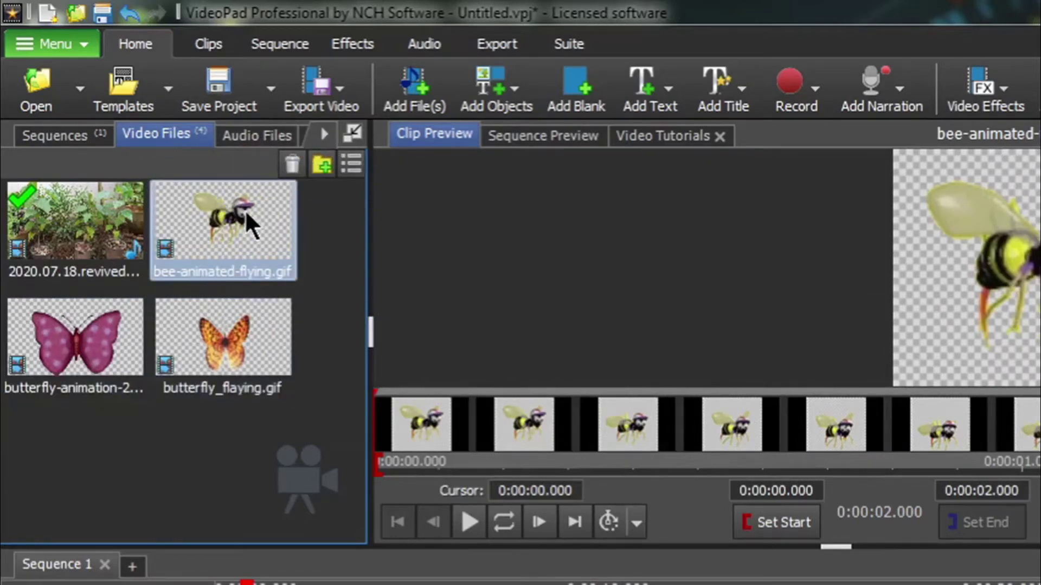
# Show the Images bin with the bird-hopping and butterfly GIFs imported as stills.
pyautogui.click(323, 131)
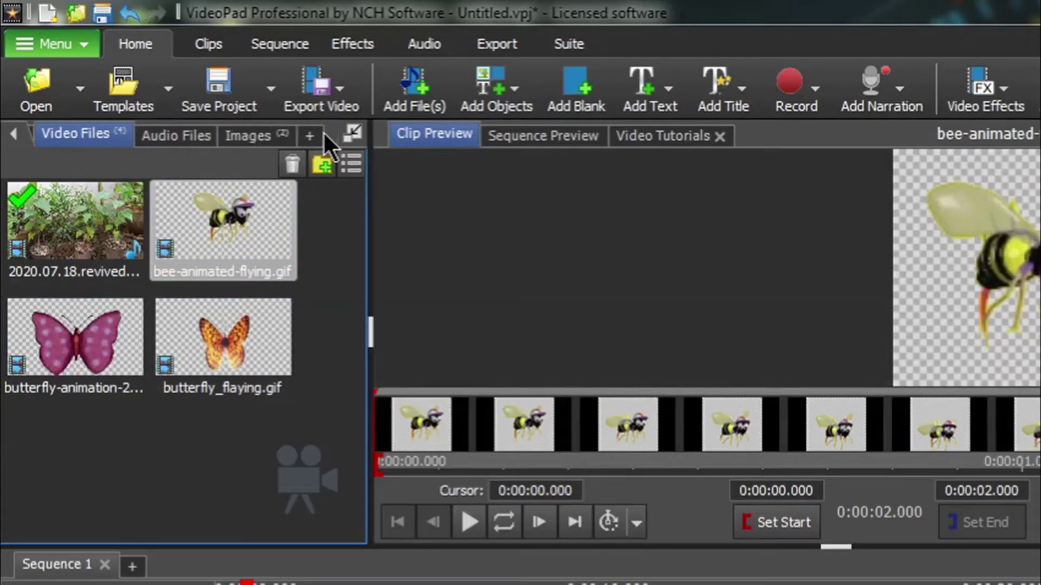
pyautogui.click(250, 132)
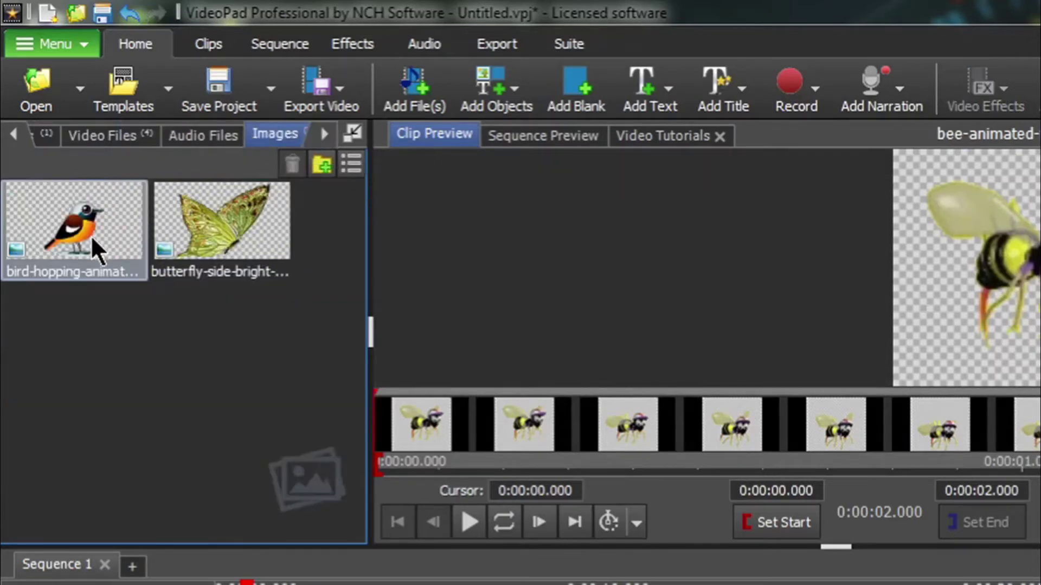
pyautogui.moveTo(219, 219)
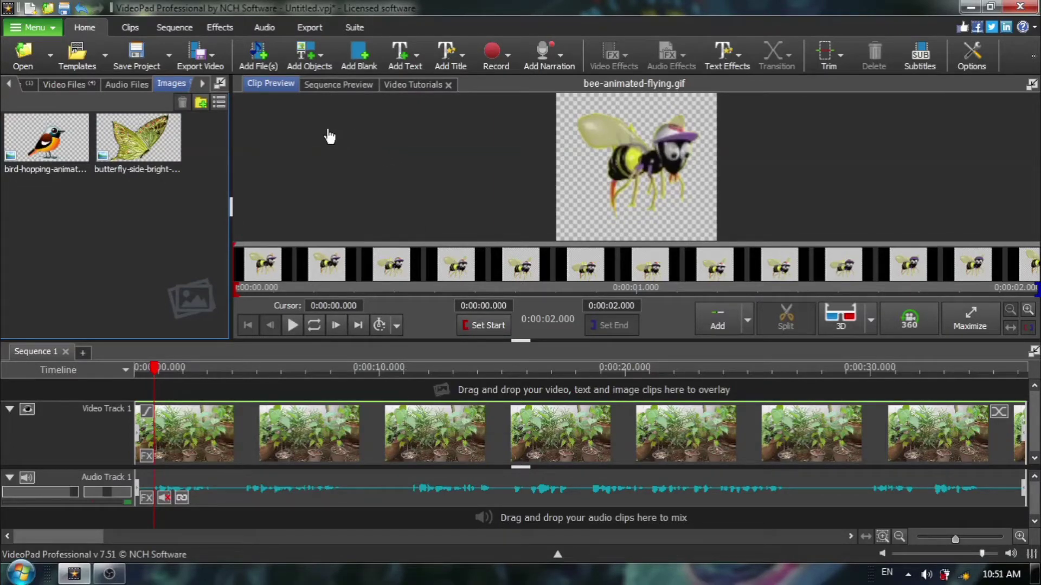
# Overlay bee-animated-flying.gif on Video Track 2 at a playhead just past the plant footage's start.
pyautogui.click(70, 85)
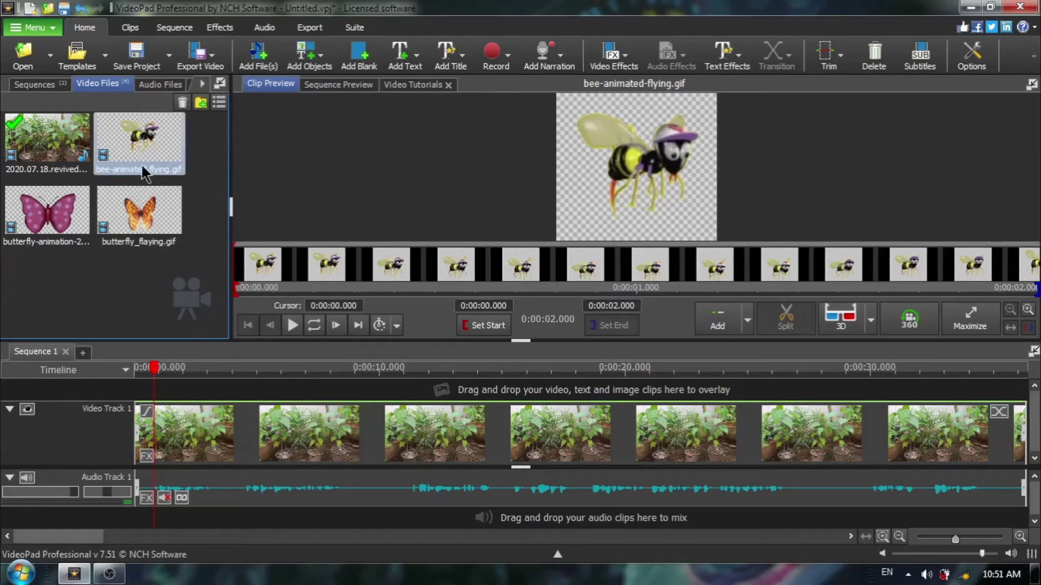
pyautogui.moveTo(141, 165)
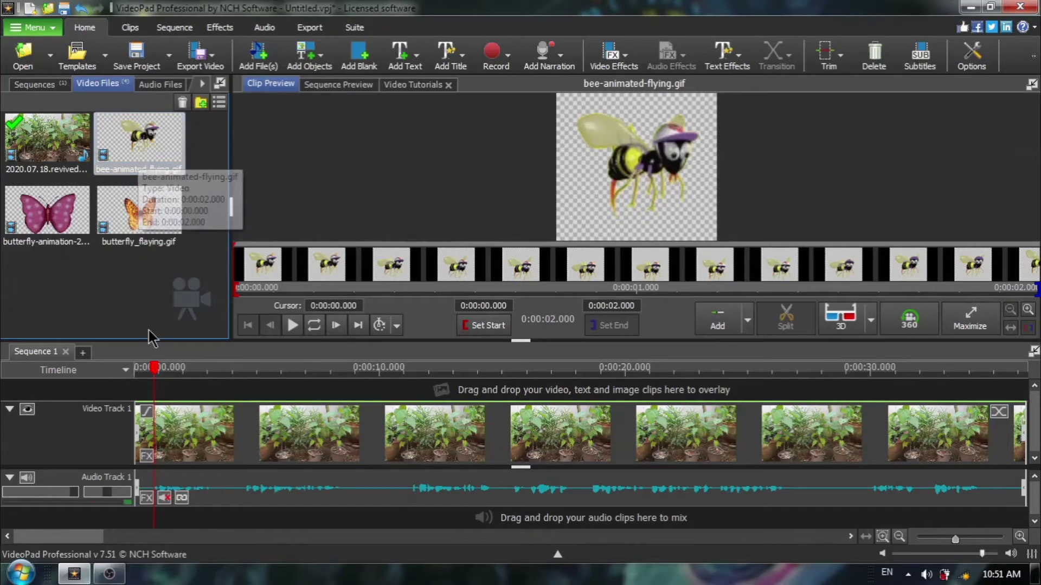
pyautogui.moveTo(157, 371)
pyautogui.mouseDown()
pyautogui.moveTo(214, 380)
pyautogui.moveTo(157, 388)
pyautogui.mouseUp()
pyautogui.moveTo(159, 401)
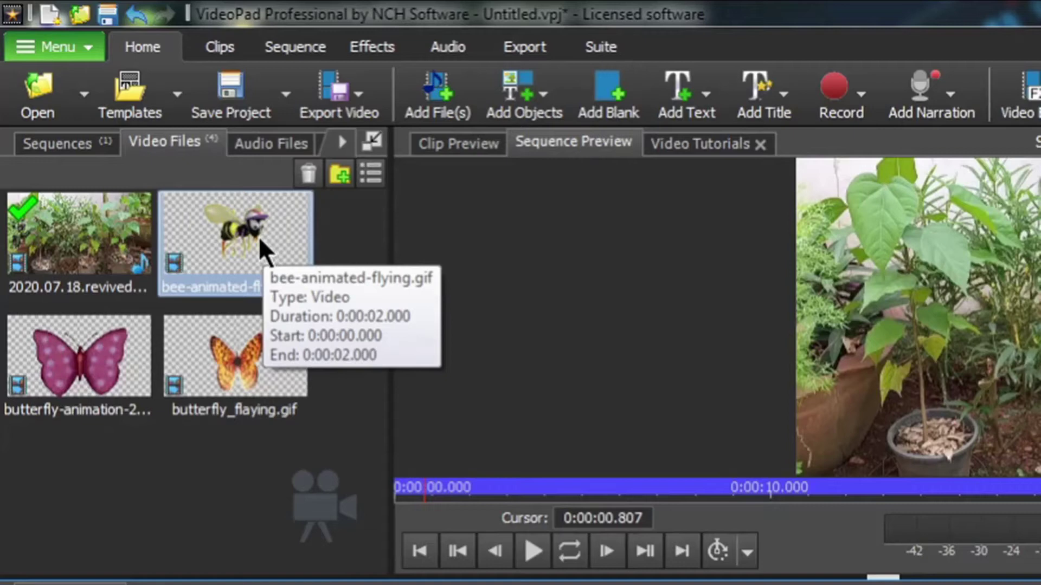
pyautogui.rightClick(259, 239)
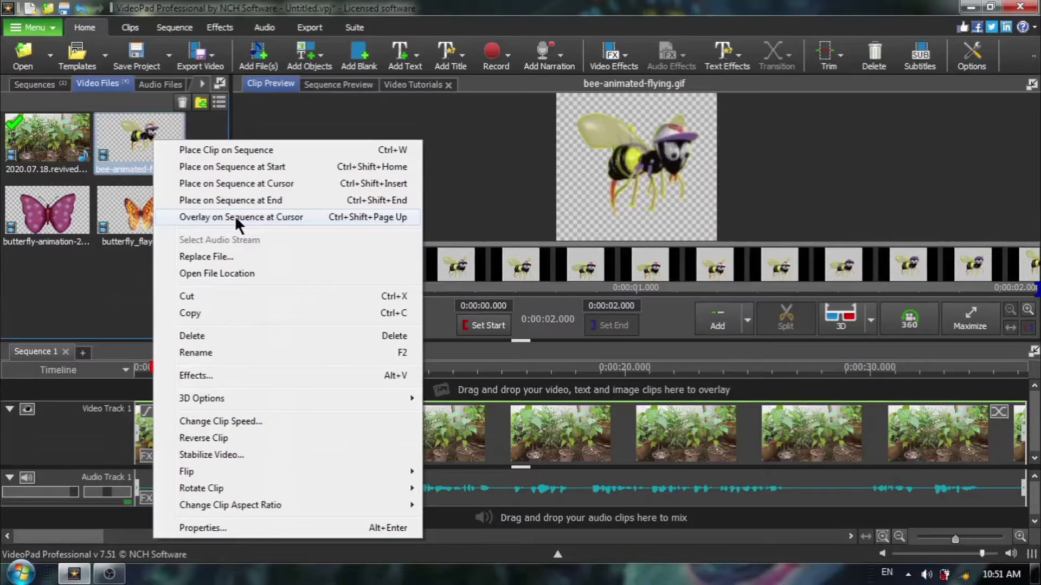
pyautogui.click(398, 366)
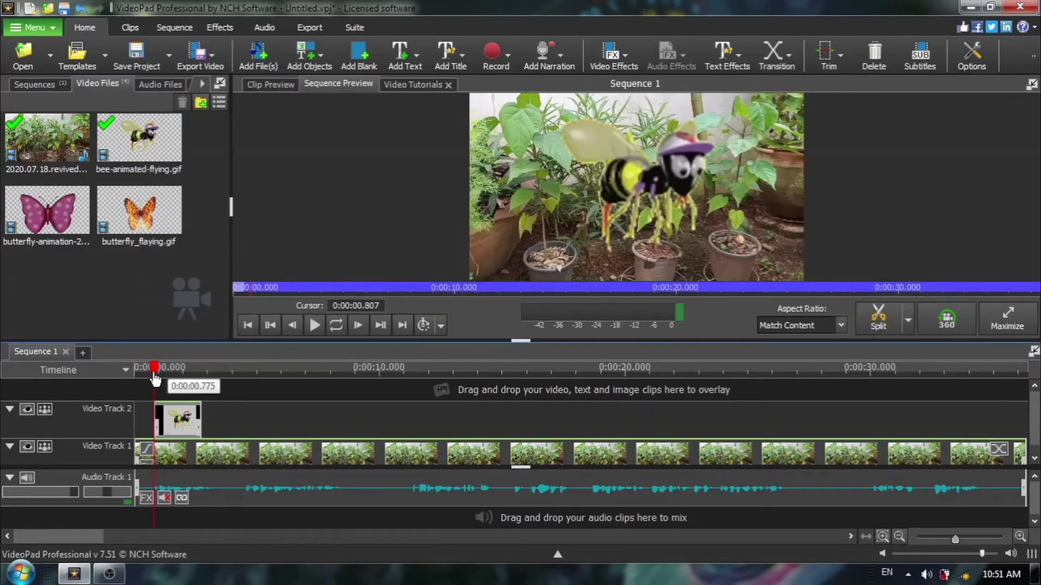
pyautogui.moveTo(155, 371); pyautogui.dragTo(139, 370)
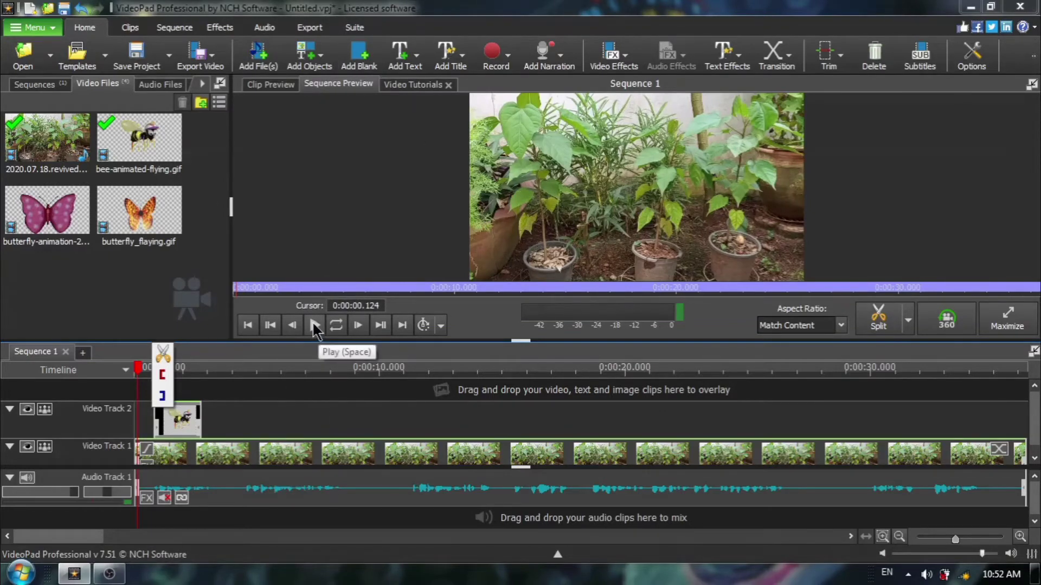
pyautogui.click(314, 326)
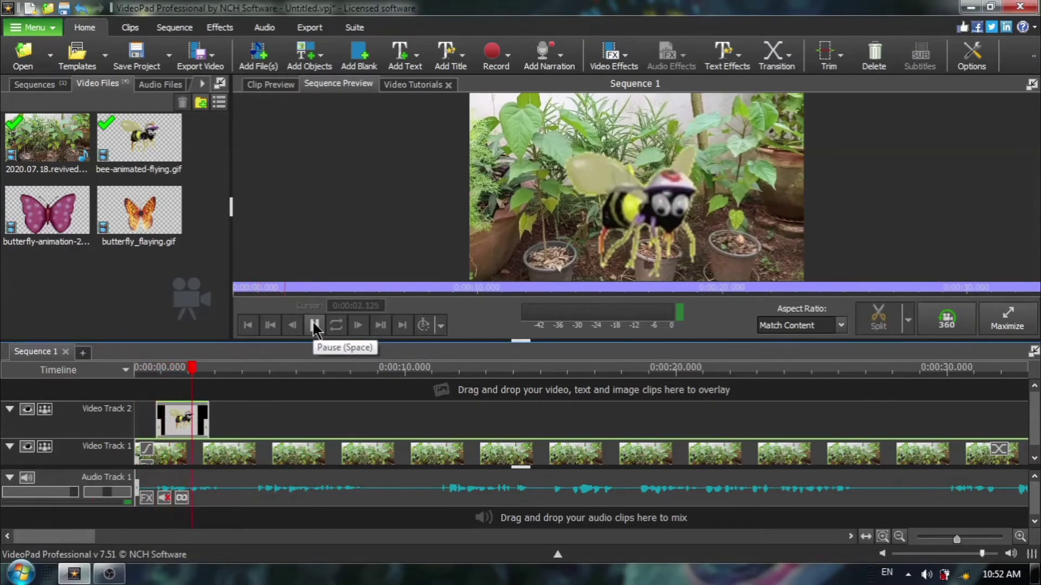
pyautogui.click(315, 326)
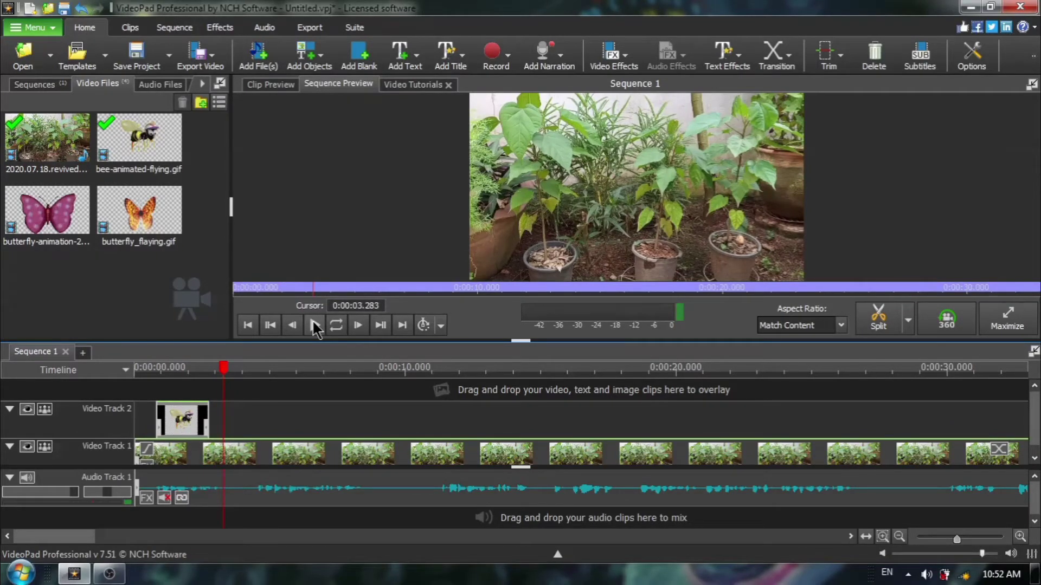
# Scale the bee overlay down to about 48% and move it up-left over the plant leaves.
pyautogui.moveTo(223, 368); pyautogui.dragTo(188, 381)
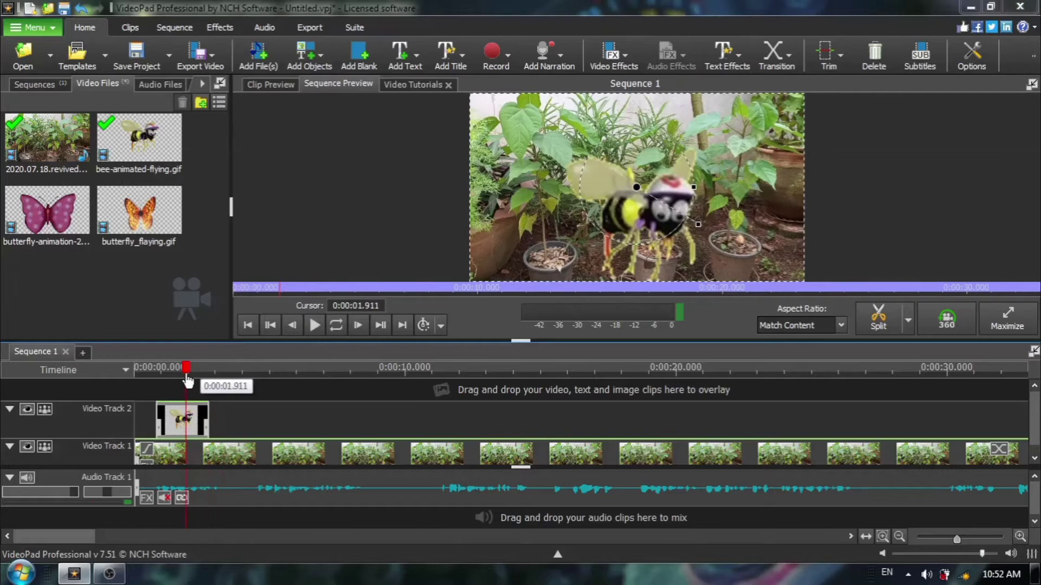
pyautogui.moveTo(188, 381)
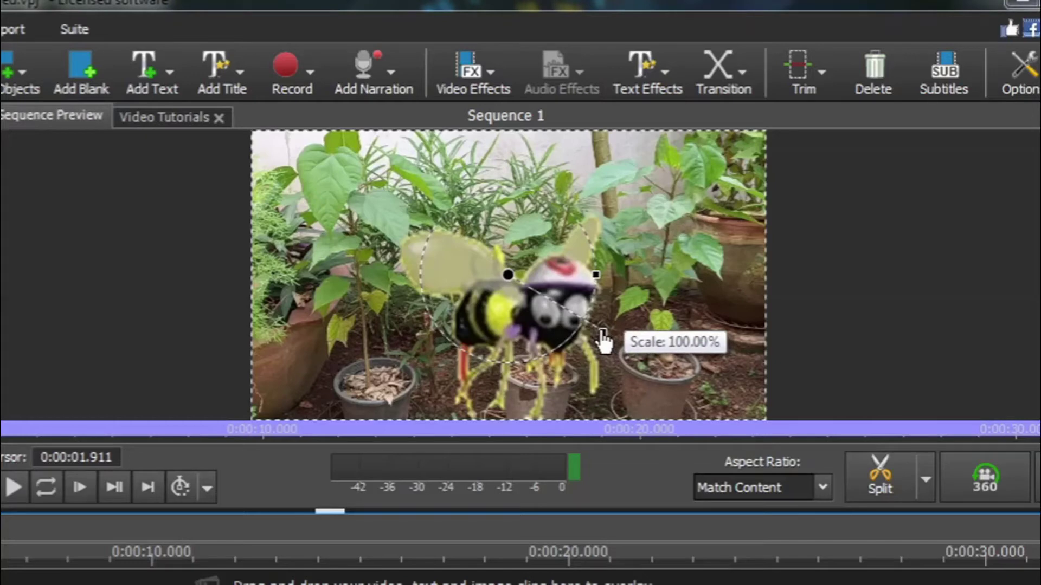
pyautogui.moveTo(600, 341); pyautogui.dragTo(563, 317)
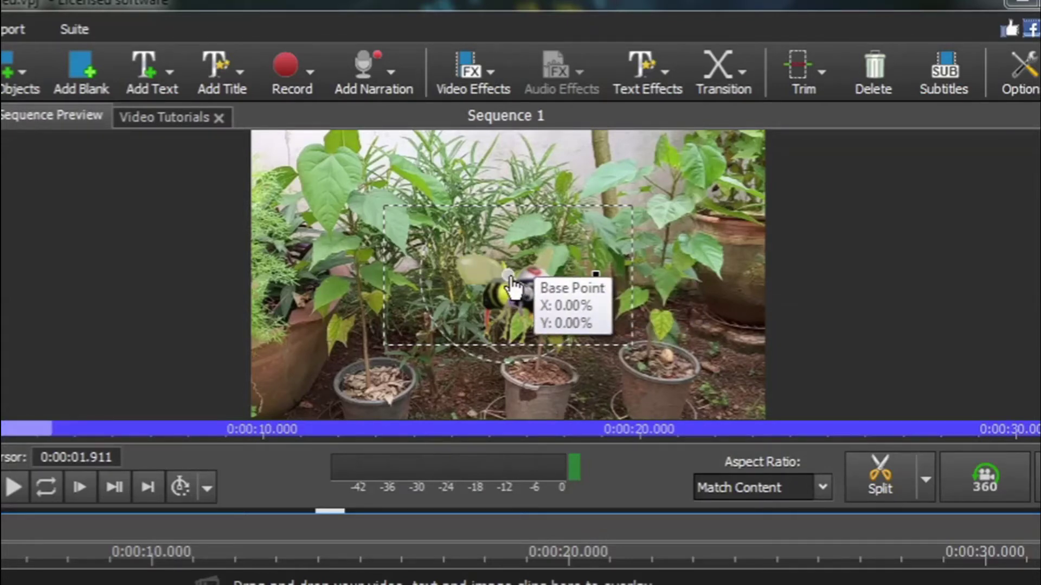
pyautogui.moveTo(512, 284); pyautogui.dragTo(415, 218)
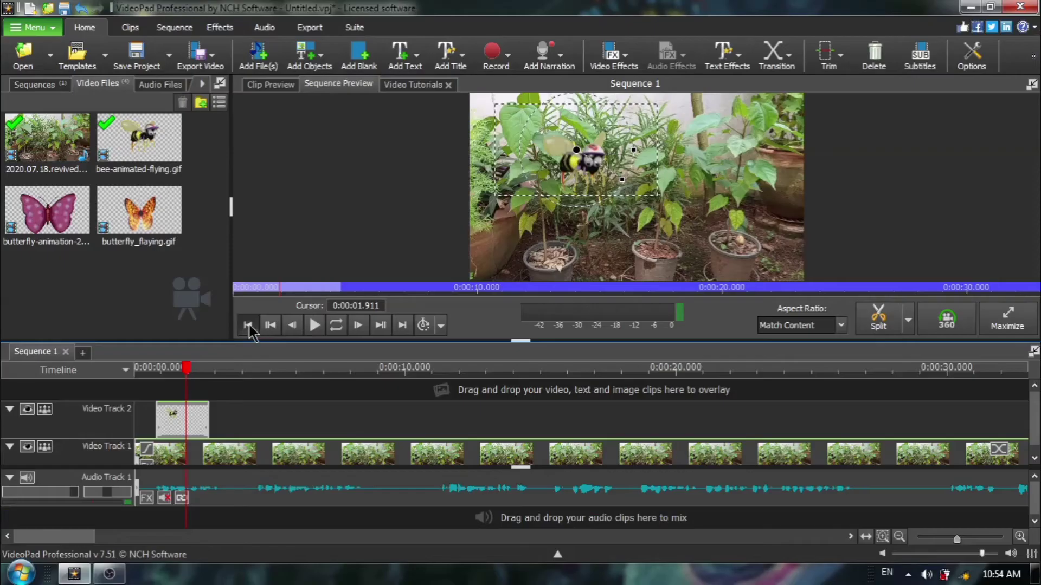
pyautogui.click(0, 487)
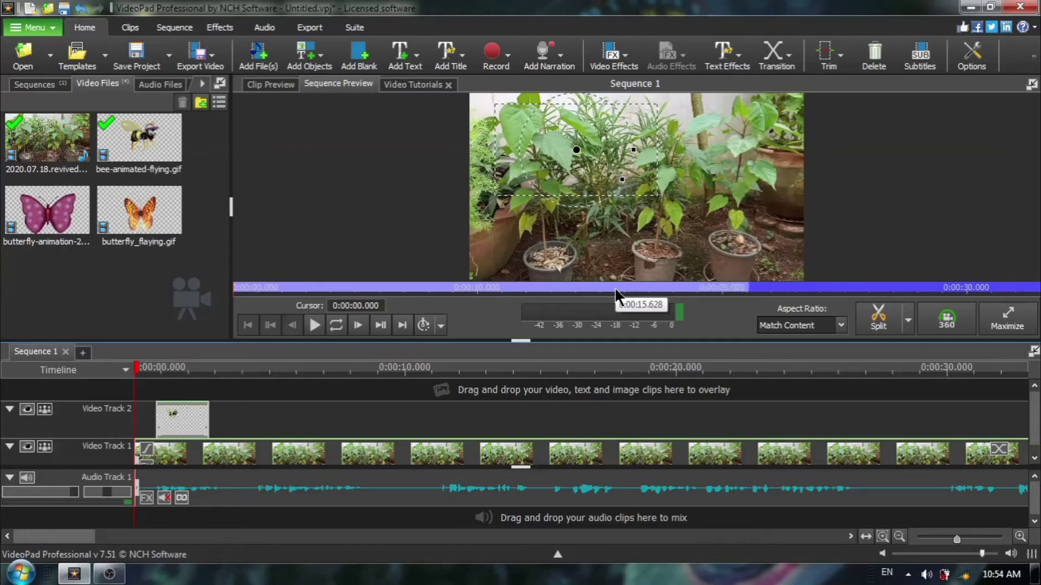
pyautogui.click(315, 325)
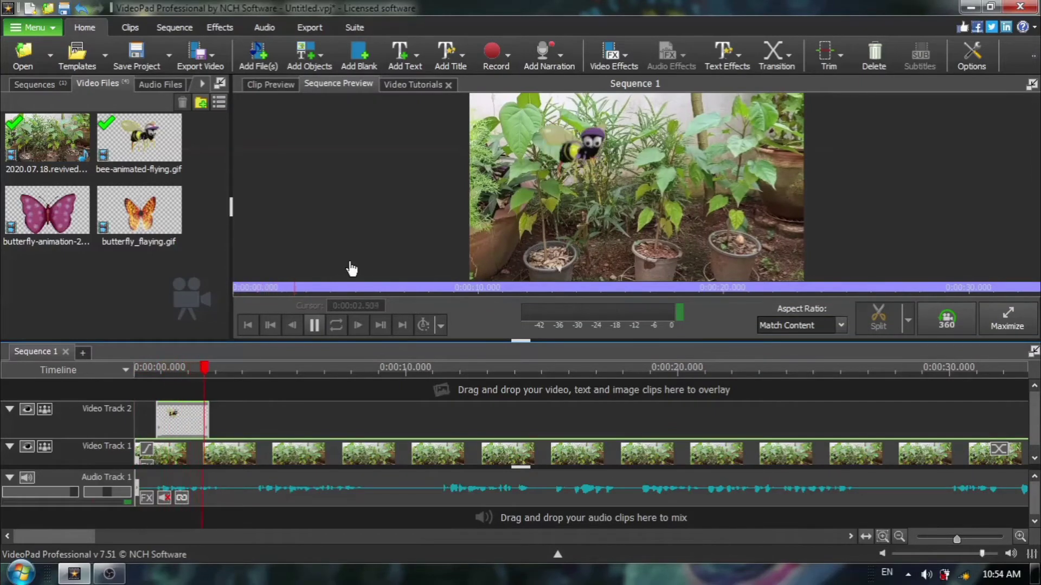
pyautogui.click(314, 325)
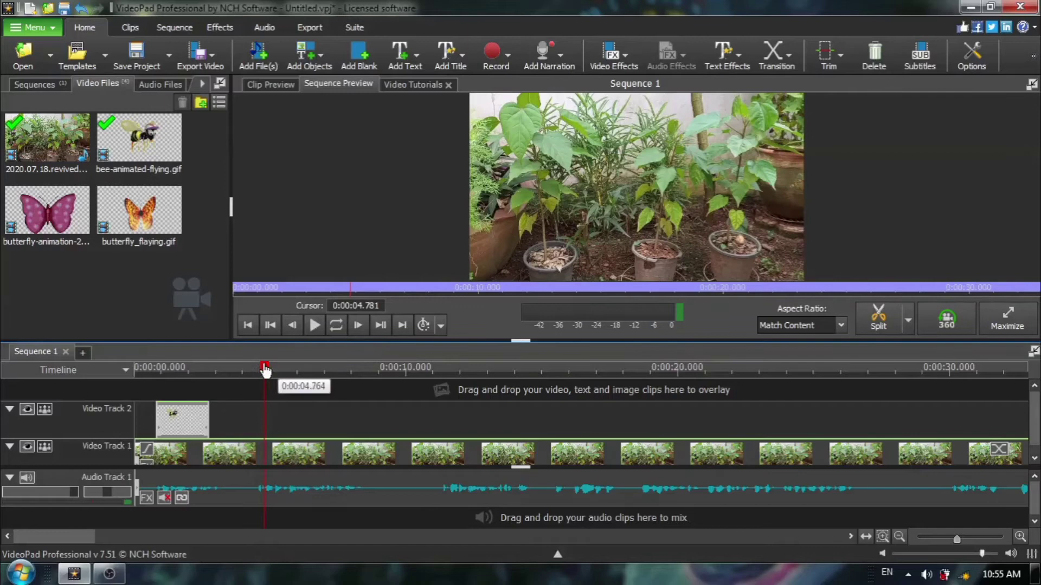
# At 0:00:02.298, shrink the bee overlay to about 39% and rotate it slightly.
pyautogui.moveTo(265, 370); pyautogui.dragTo(198, 377)
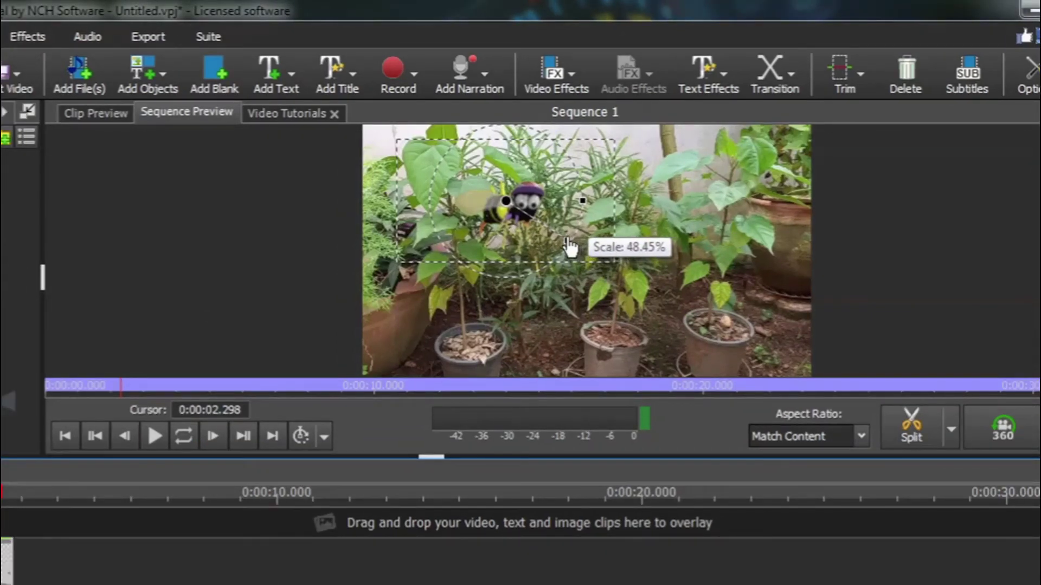
pyautogui.moveTo(569, 247); pyautogui.dragTo(555, 228)
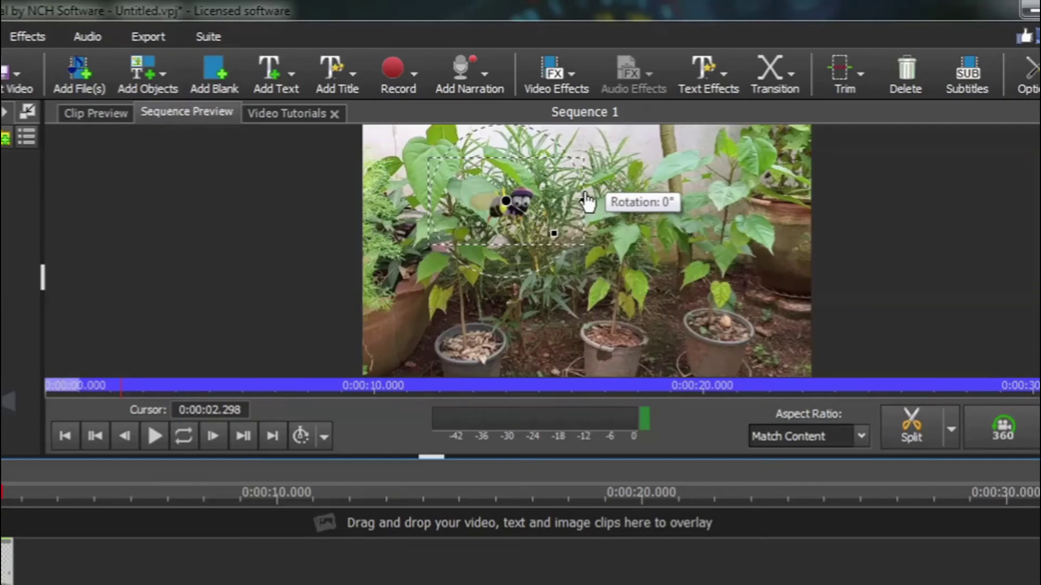
pyautogui.moveTo(585, 201); pyautogui.dragTo(587, 196)
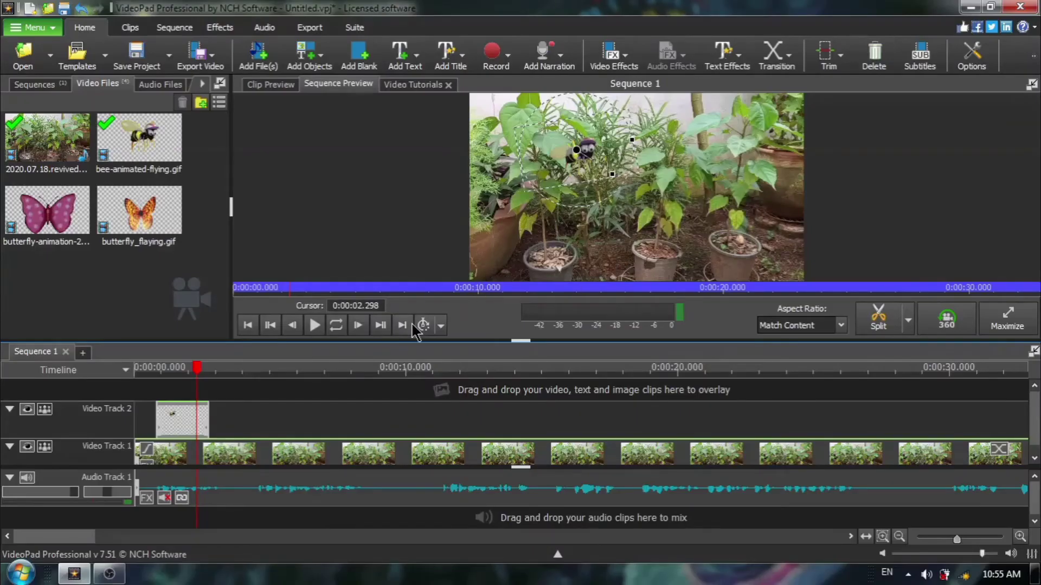
pyautogui.click(144, 368)
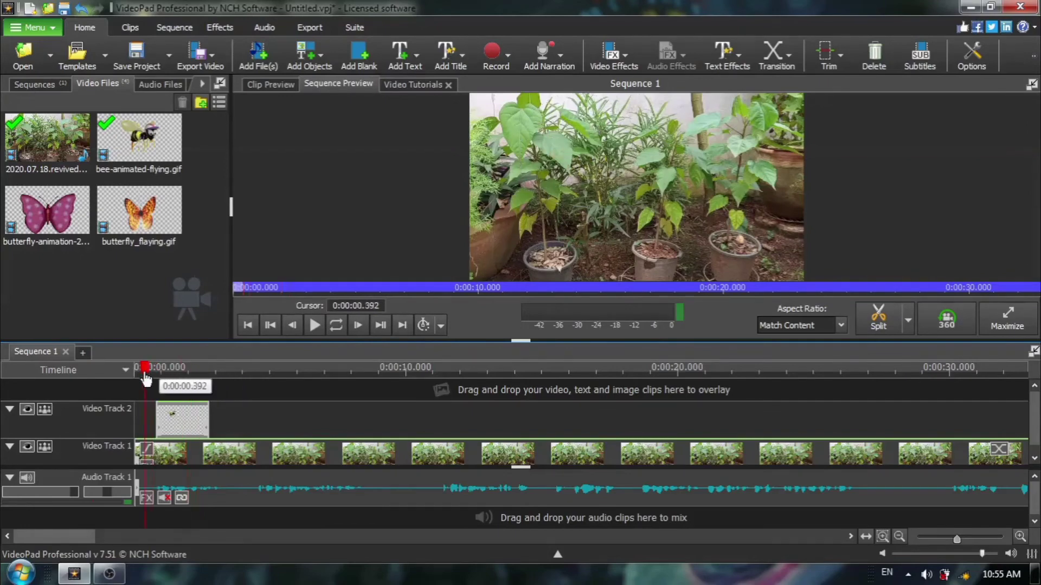
pyautogui.click(314, 325)
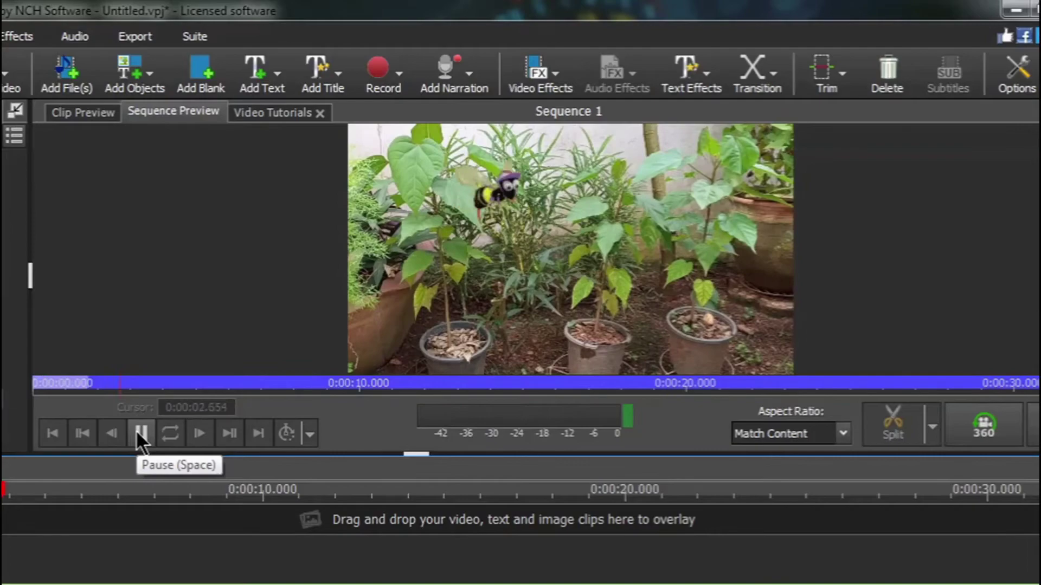
pyautogui.click(138, 432)
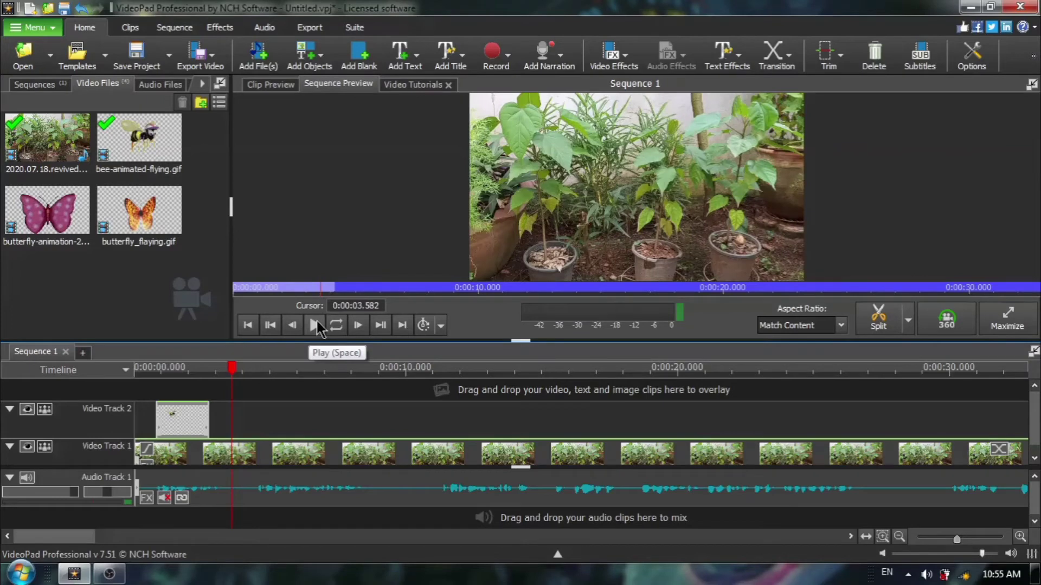
pyautogui.moveTo(193, 422)
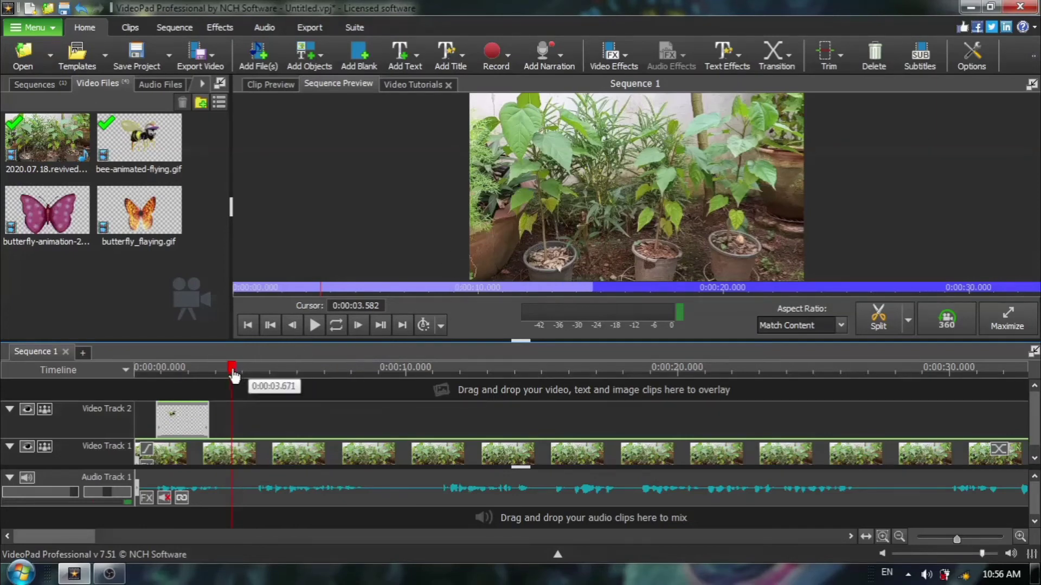
pyautogui.moveTo(232, 368); pyautogui.dragTo(171, 389)
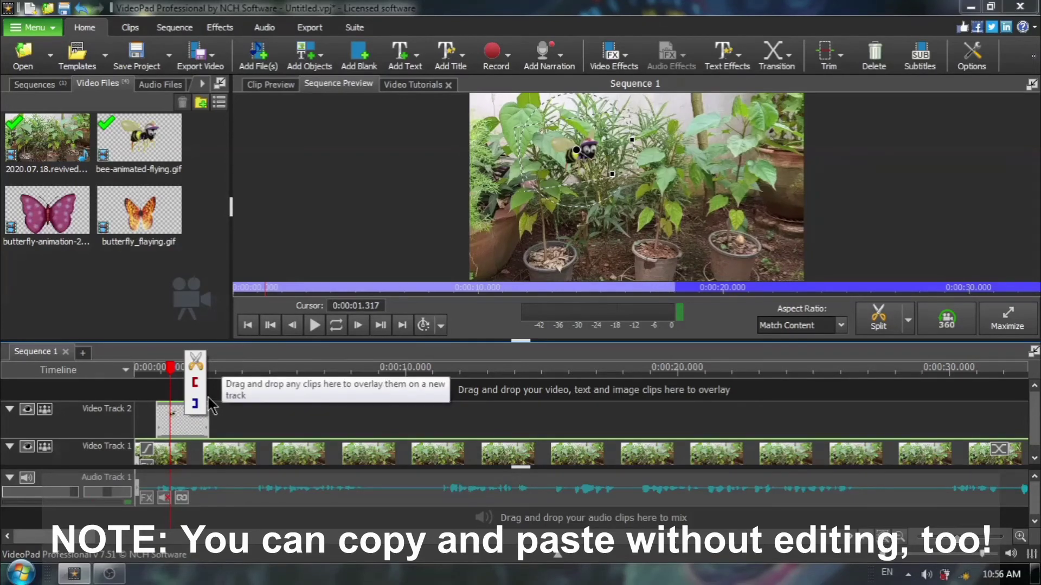
# Copy the Track 2 bee clip and paste it as an overlay right after its end.
pyautogui.click(191, 425)
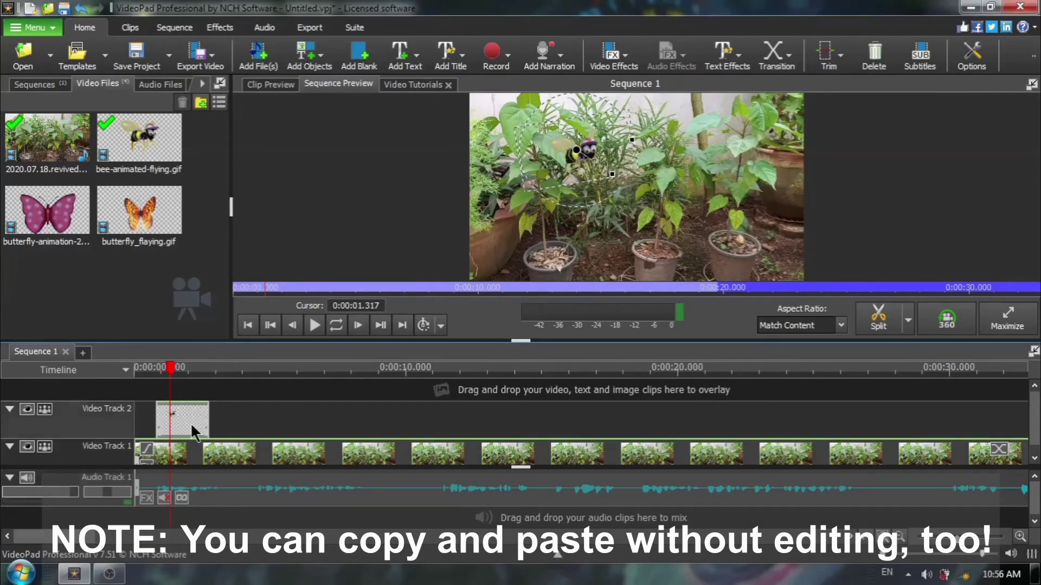
pyautogui.rightClick(192, 432)
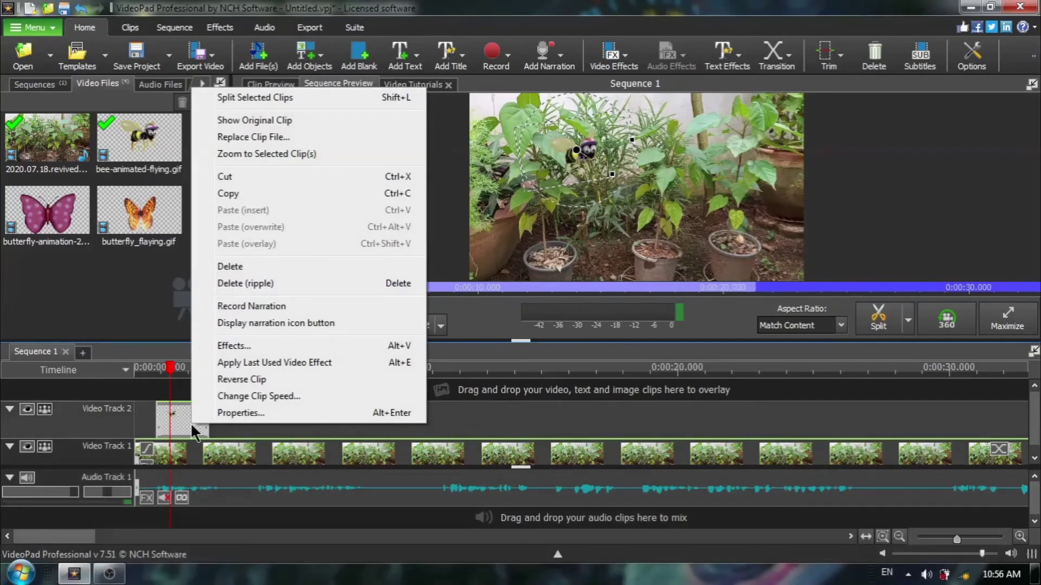
pyautogui.click(232, 193)
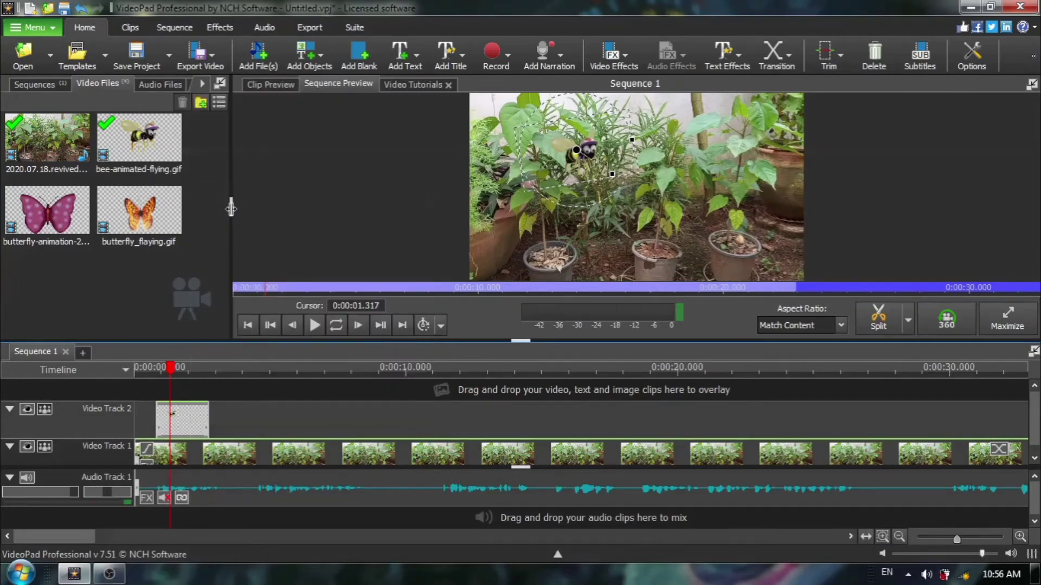
pyautogui.moveTo(171, 369); pyautogui.dragTo(211, 374)
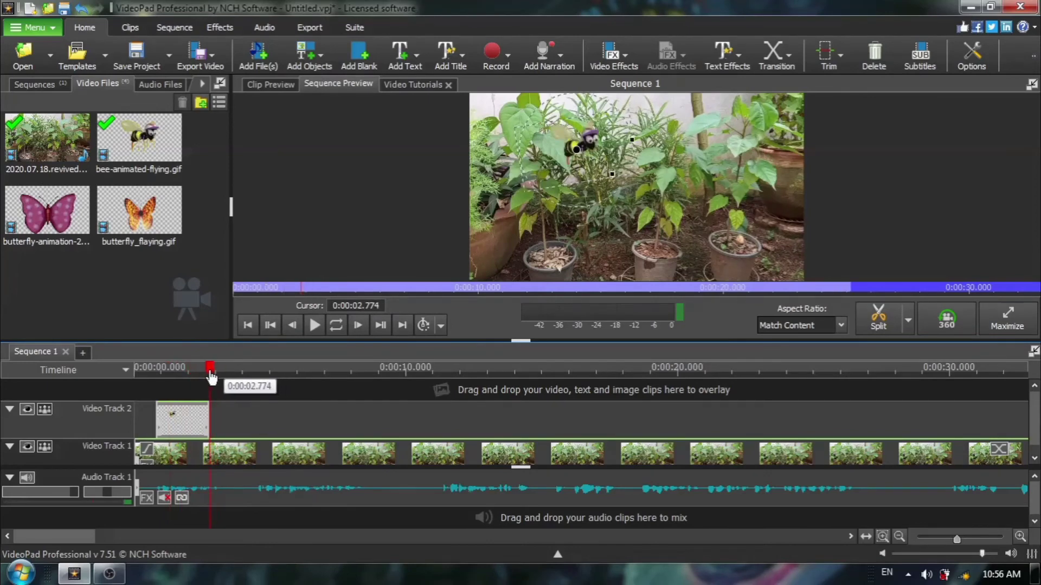
pyautogui.rightClick(194, 413)
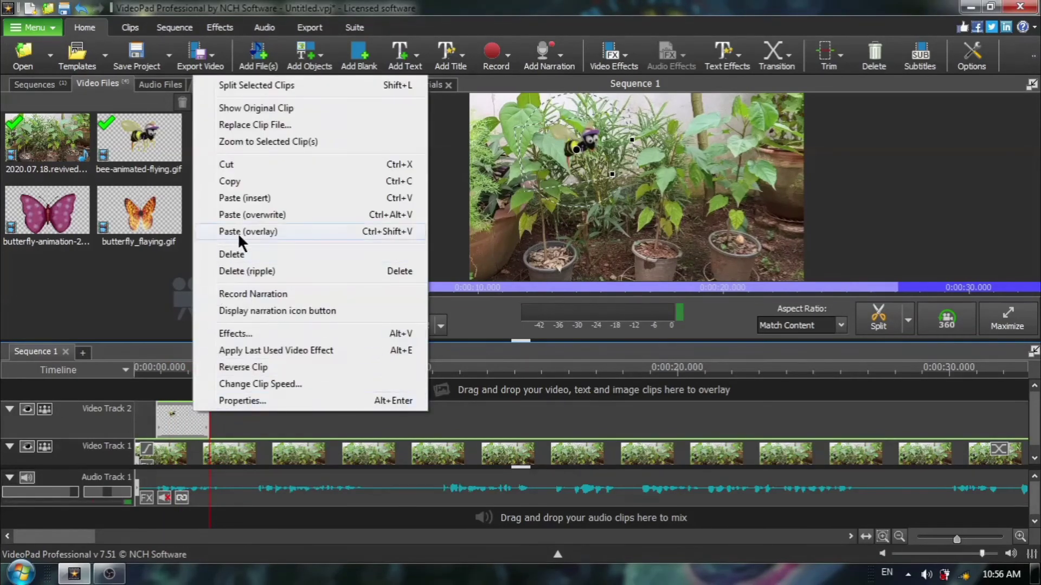
pyautogui.click(268, 231)
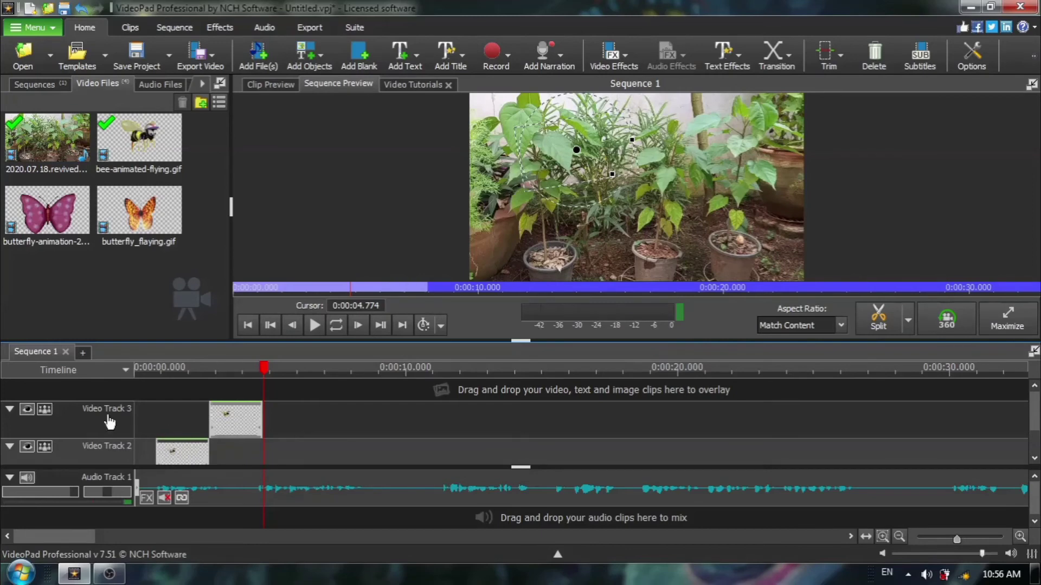
# Place the second and a new third bee copy back to back on Video Track 2, then replay from the start.
pyautogui.moveTo(241, 423); pyautogui.dragTo(236, 443)
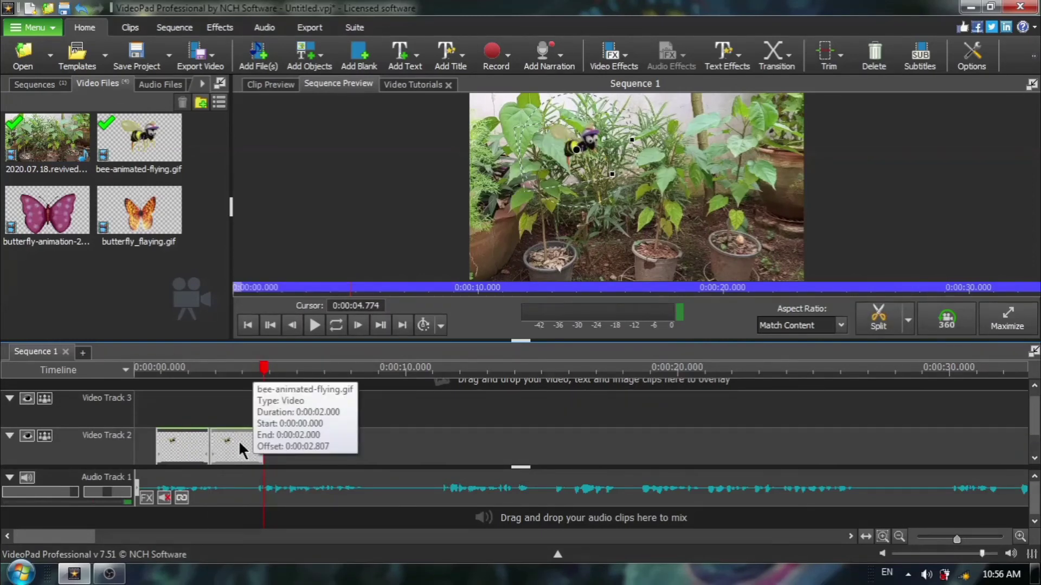
pyautogui.rightClick(238, 440)
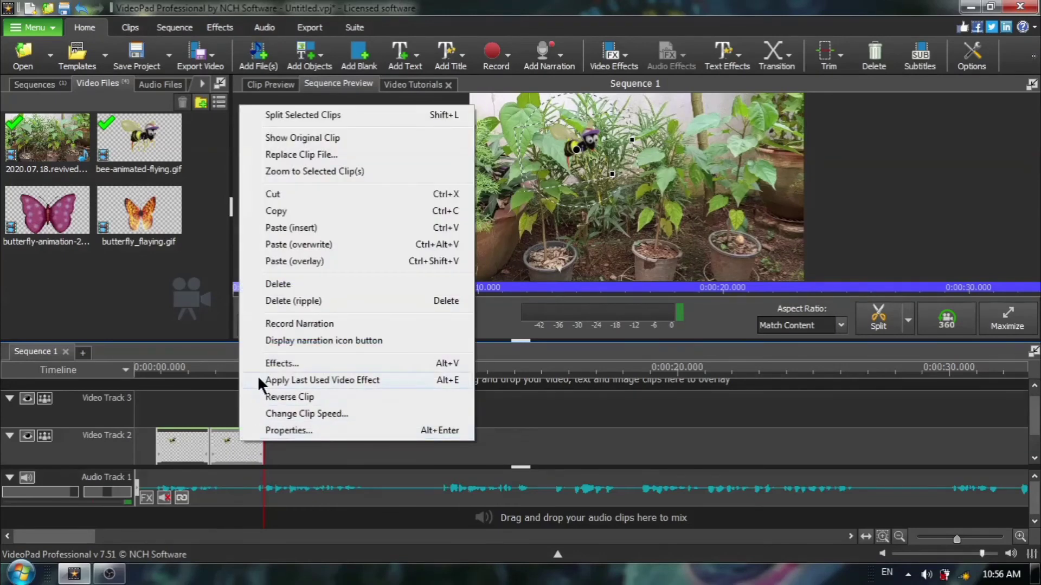
pyautogui.click(304, 256)
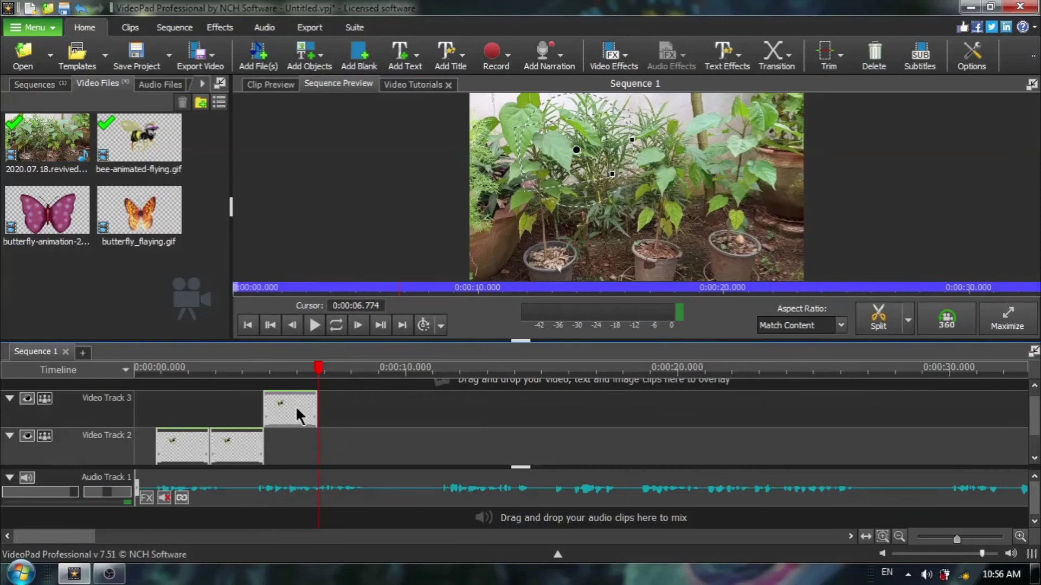
pyautogui.moveTo(298, 416); pyautogui.dragTo(299, 447)
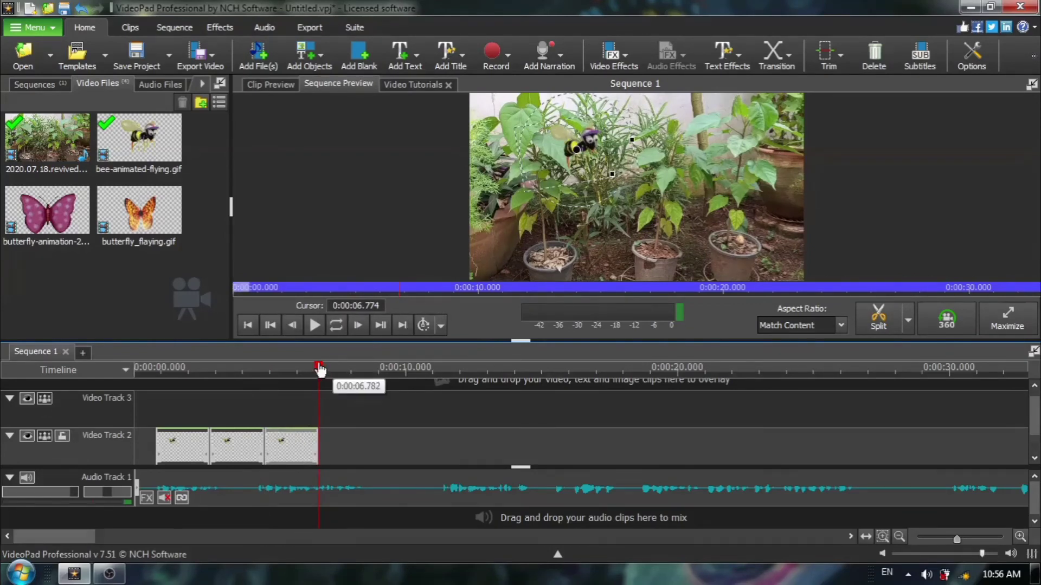
pyautogui.moveTo(319, 370); pyautogui.dragTo(138, 370)
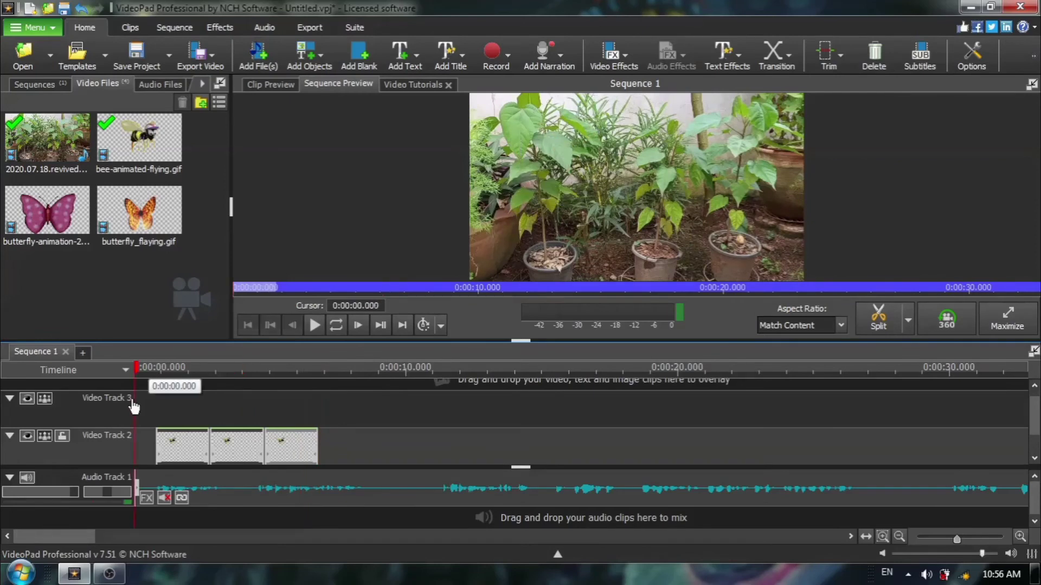
pyautogui.click(314, 325)
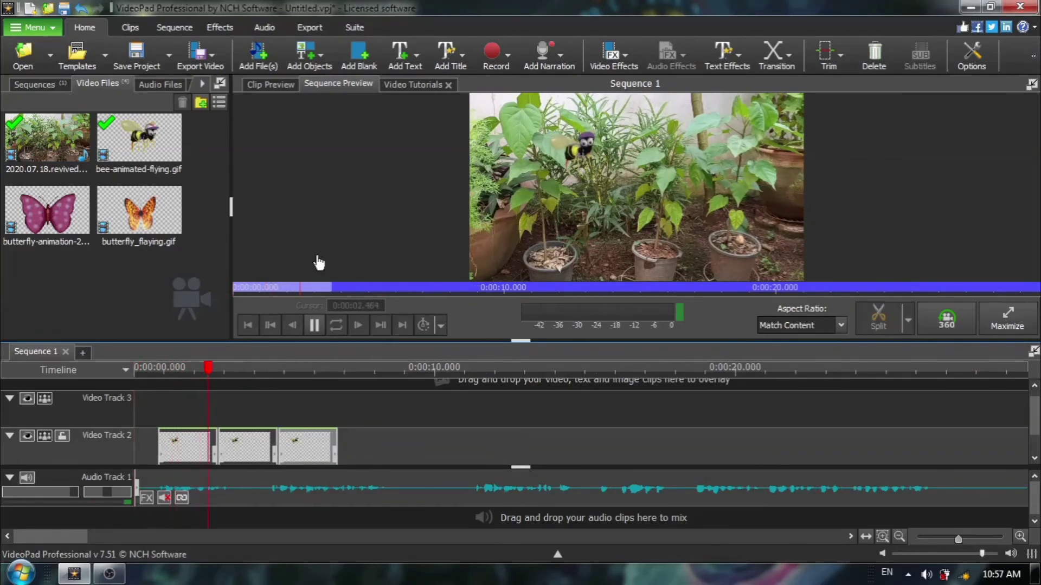
# Pause playback and nudge the second bee clip's position up-right in the frame.
pyautogui.click(315, 325)
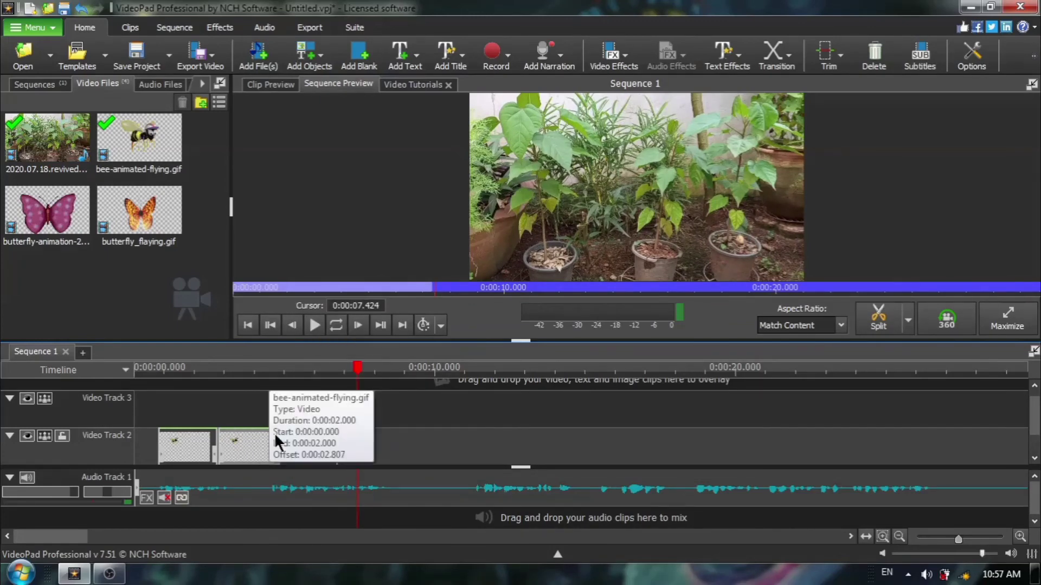
pyautogui.click(257, 371)
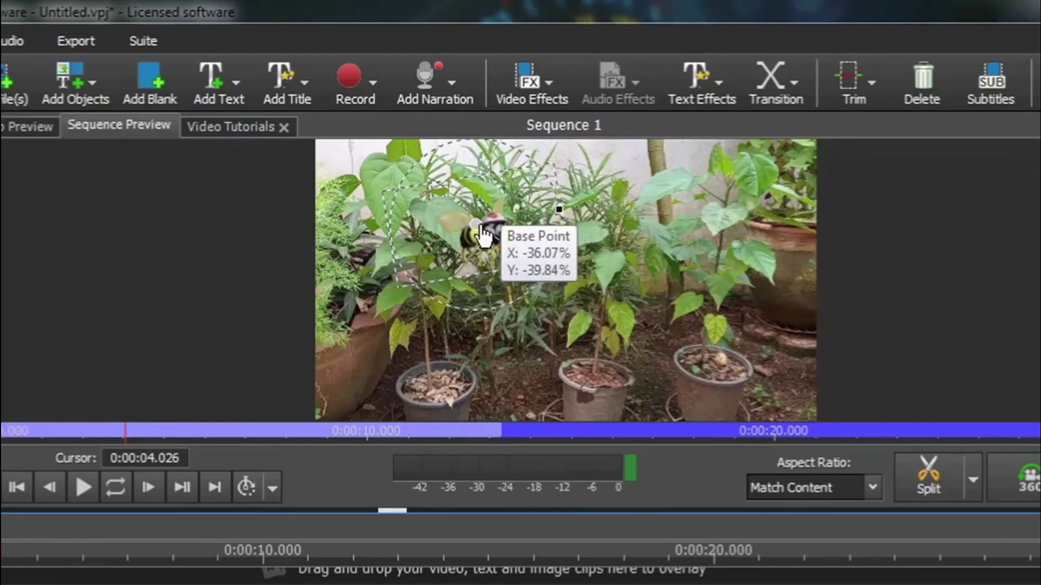
pyautogui.moveTo(486, 235); pyautogui.dragTo(498, 225)
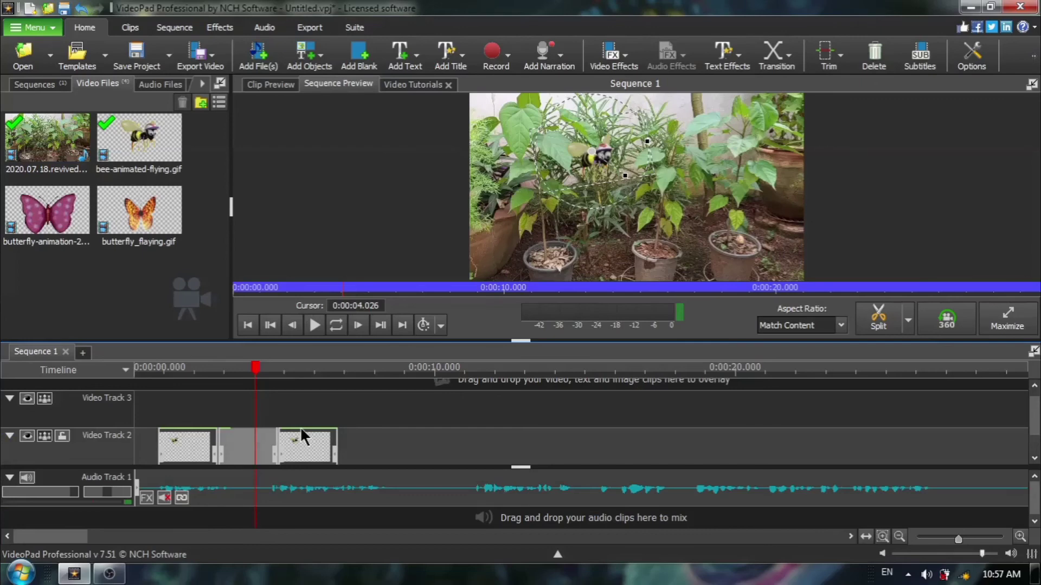
# Shift the third bee clip's overlay to about -18.72% horizontal, -39.84% vertical.
pyautogui.click(284, 379)
pyautogui.moveTo(285, 381); pyautogui.dragTo(298, 383)
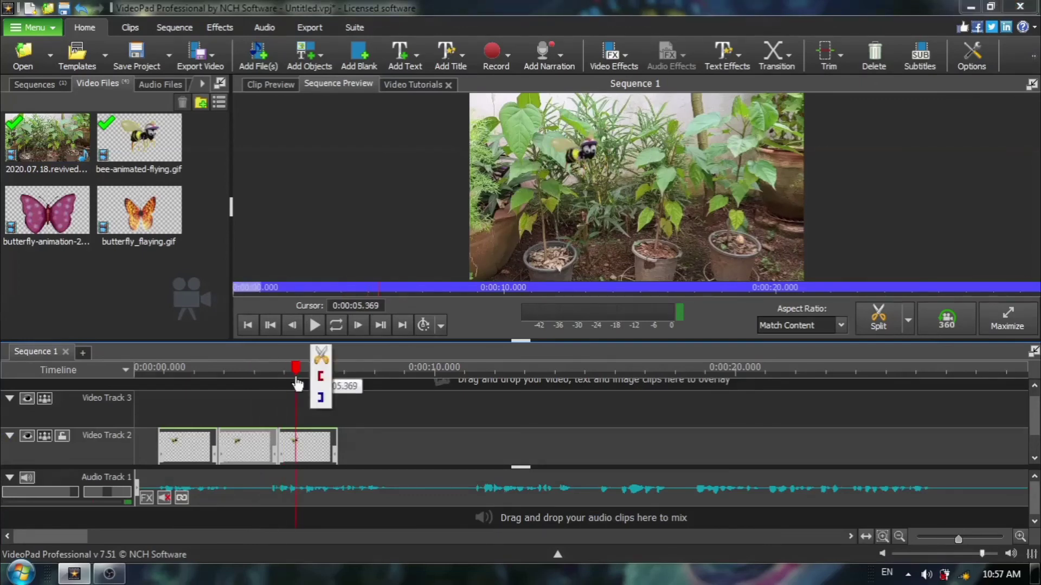
pyautogui.click(310, 445)
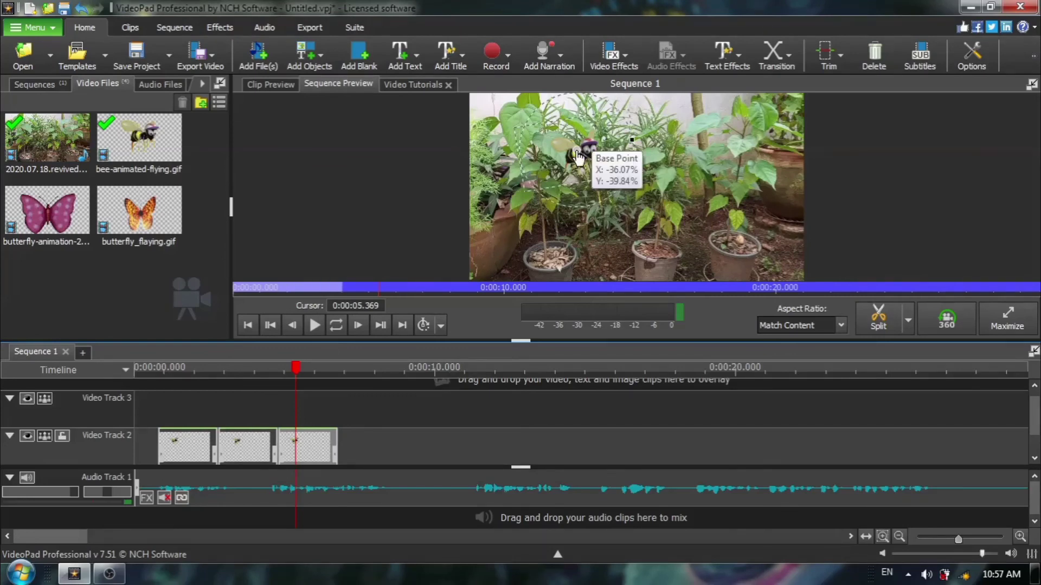
pyautogui.moveTo(576, 150); pyautogui.dragTo(607, 157)
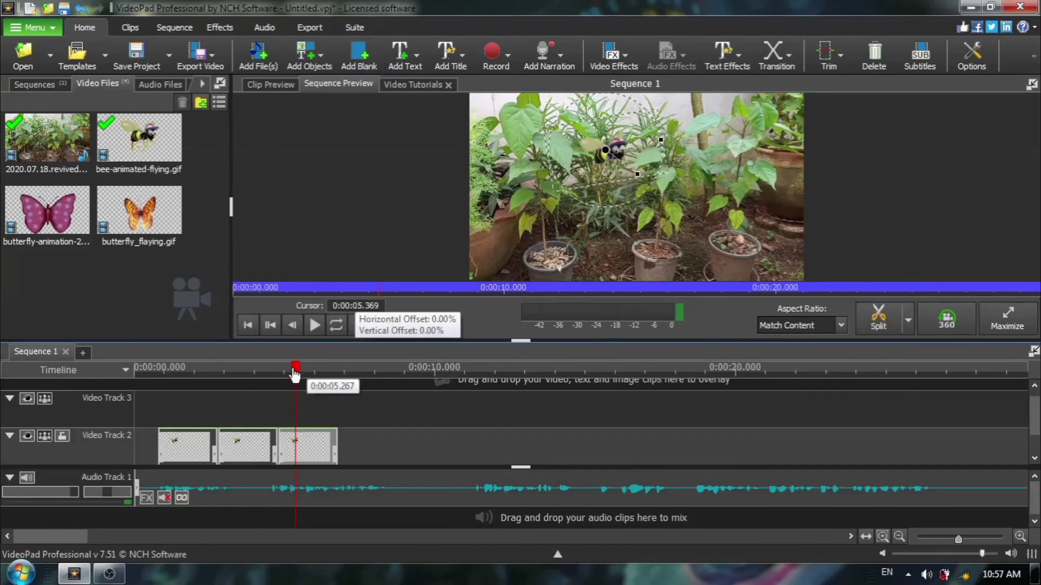
# Rewind the sequence to 0:00:00.481, before the bee clips begin.
pyautogui.moveTo(295, 370); pyautogui.dragTo(148, 370)
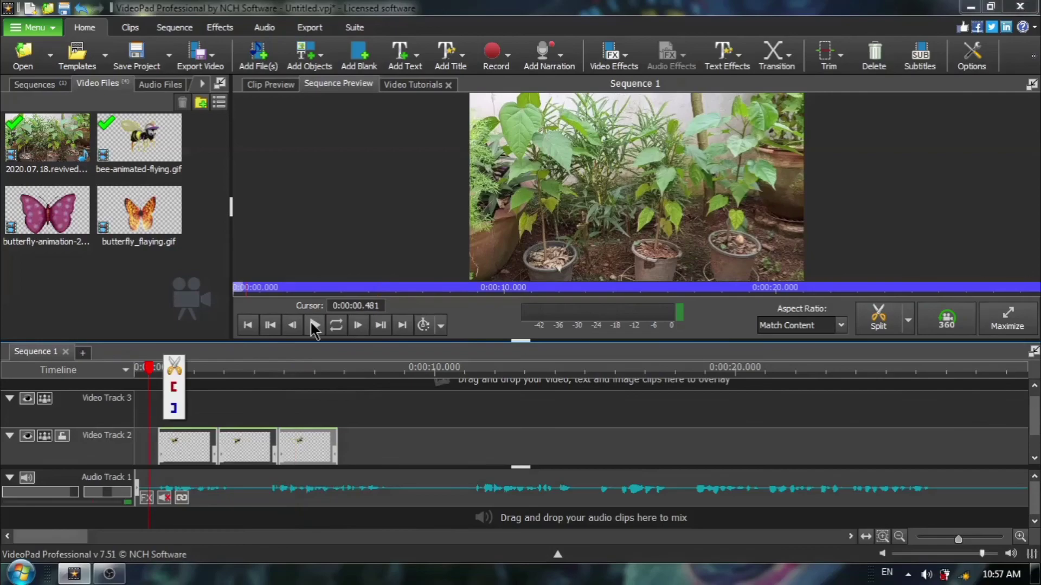